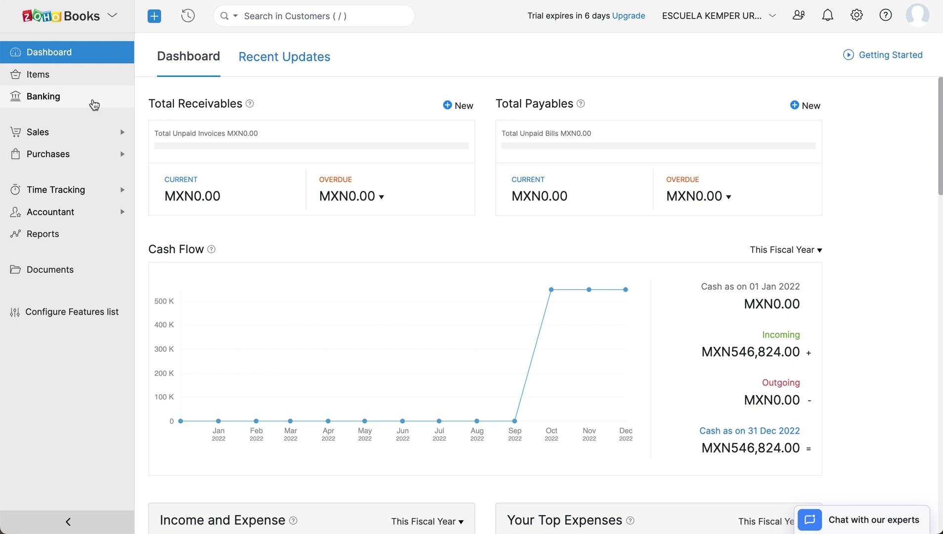
- Go to Banking and start adding a bank or credit card account
click(88, 103)
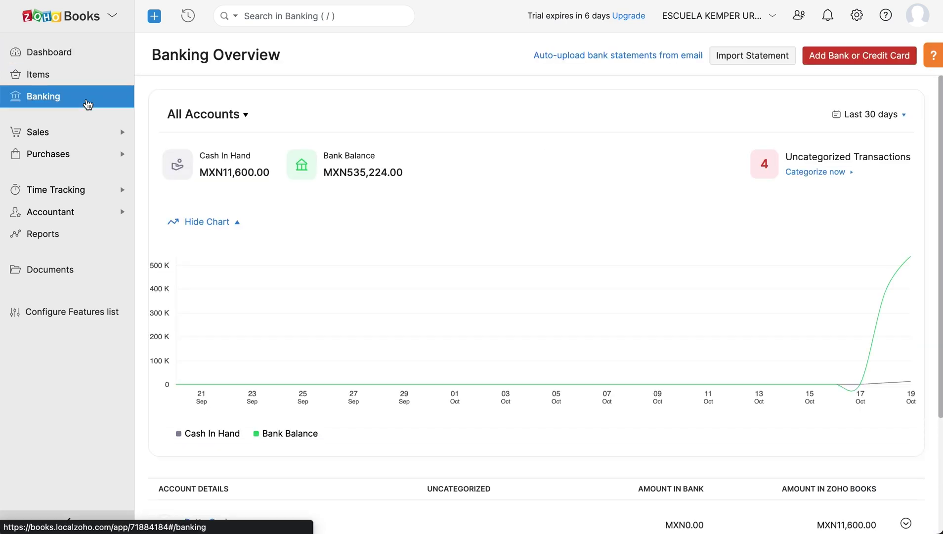
click(817, 53)
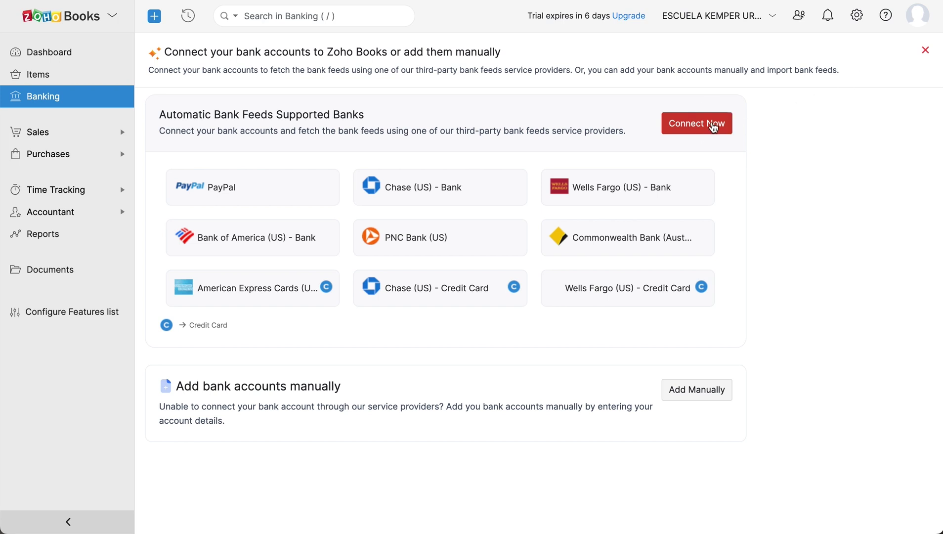
- Start automatic bank feeds, accept the end user terms and keep Yodlee as provider
click(714, 126)
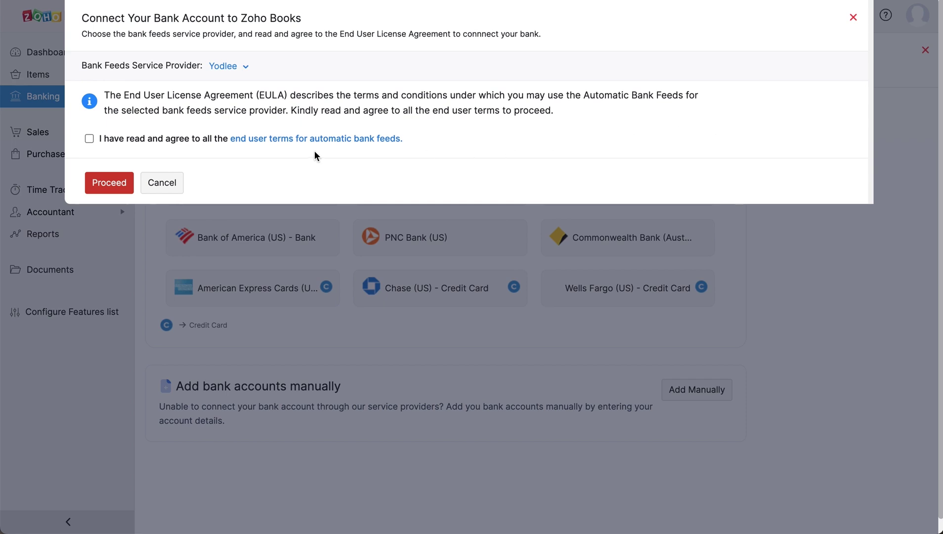
click(89, 139)
click(108, 181)
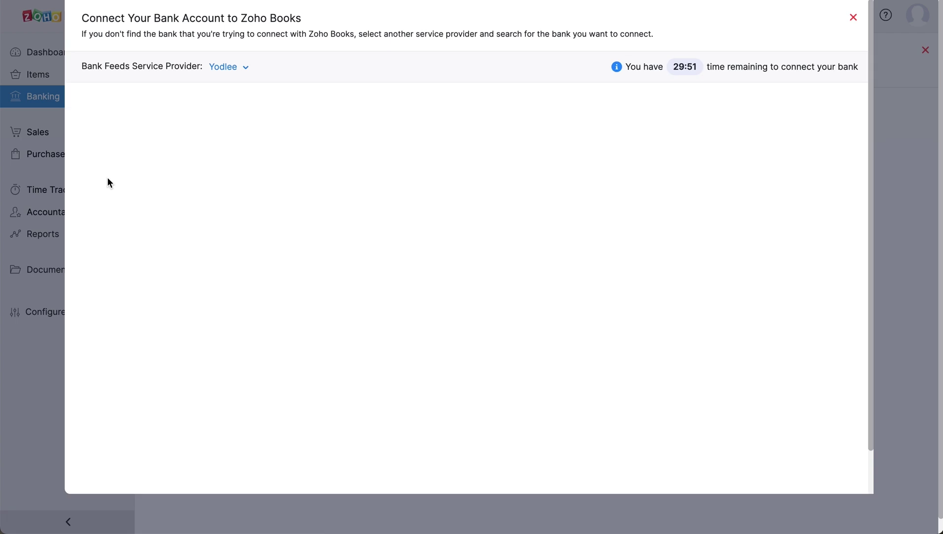
click(246, 69)
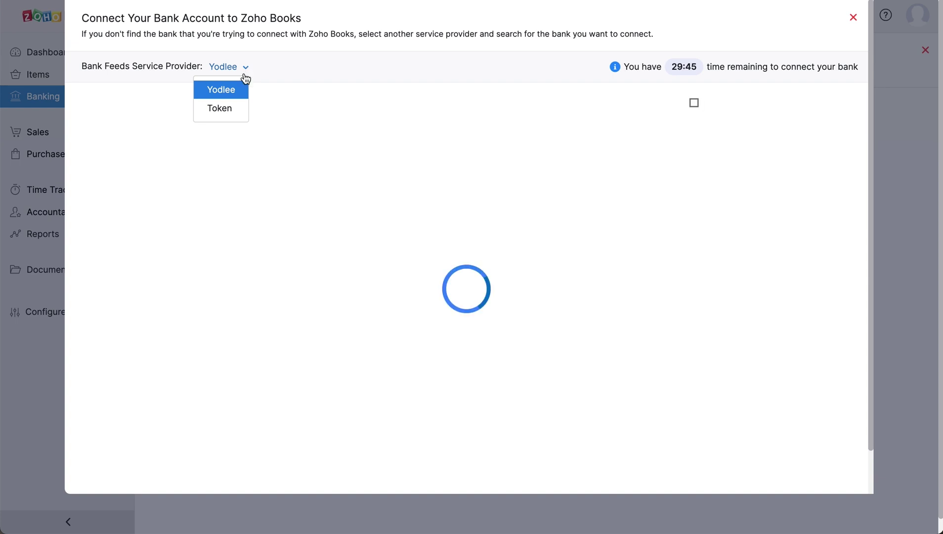
click(232, 91)
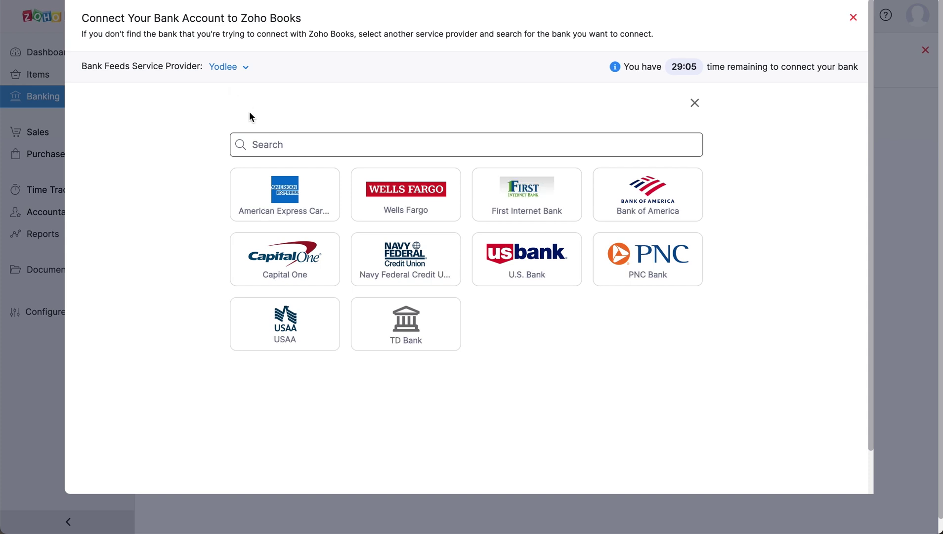
- Pick the 'Dag Site' bank, fetch feeds from 01 Oct 2022, and add the accounts
click(270, 145)
text(Dag Site)
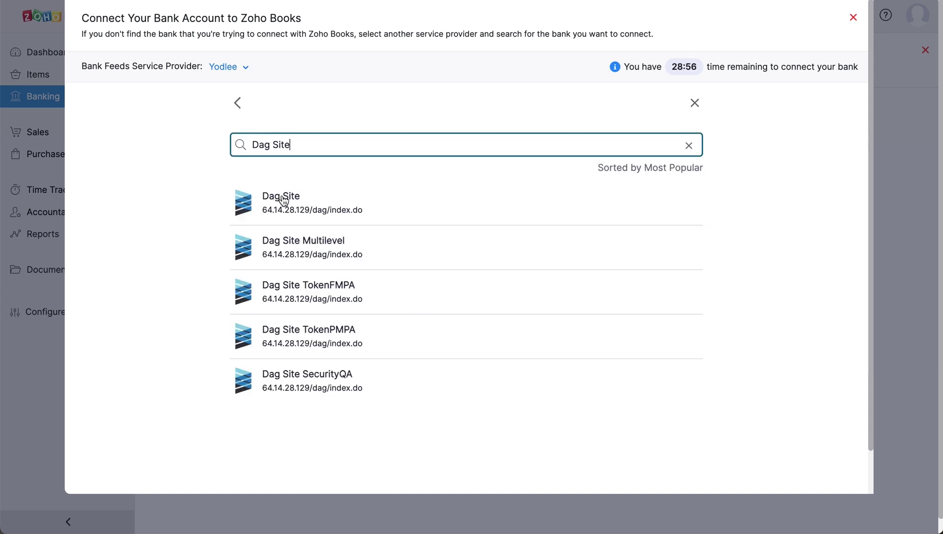
click(282, 198)
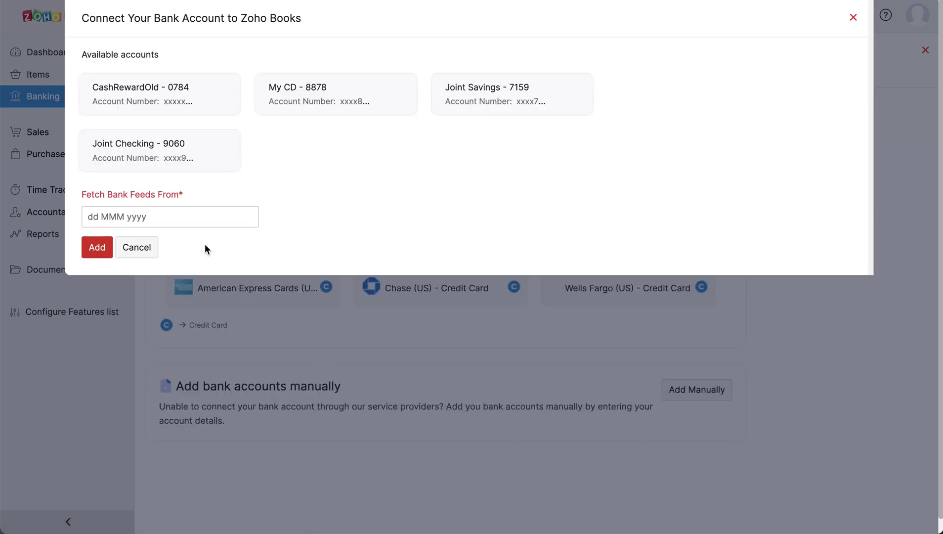
click(192, 217)
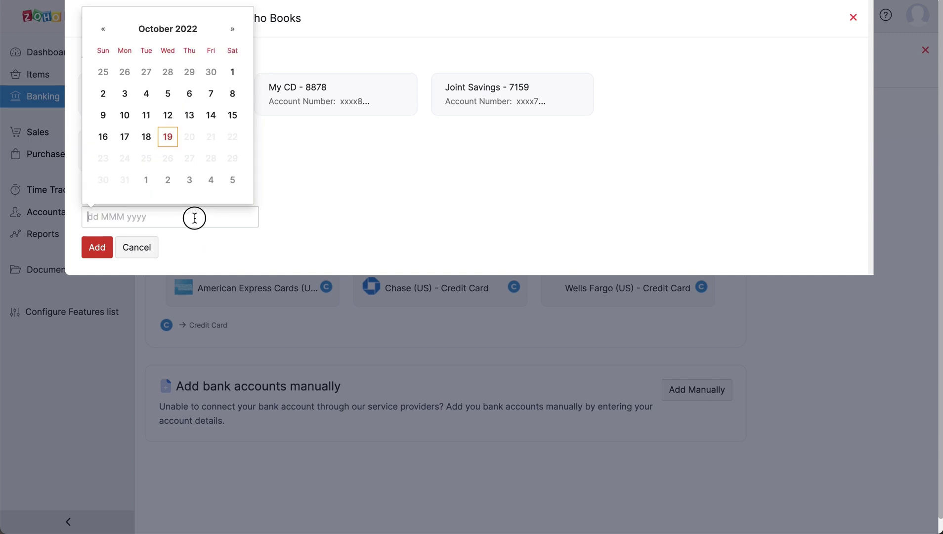
click(232, 73)
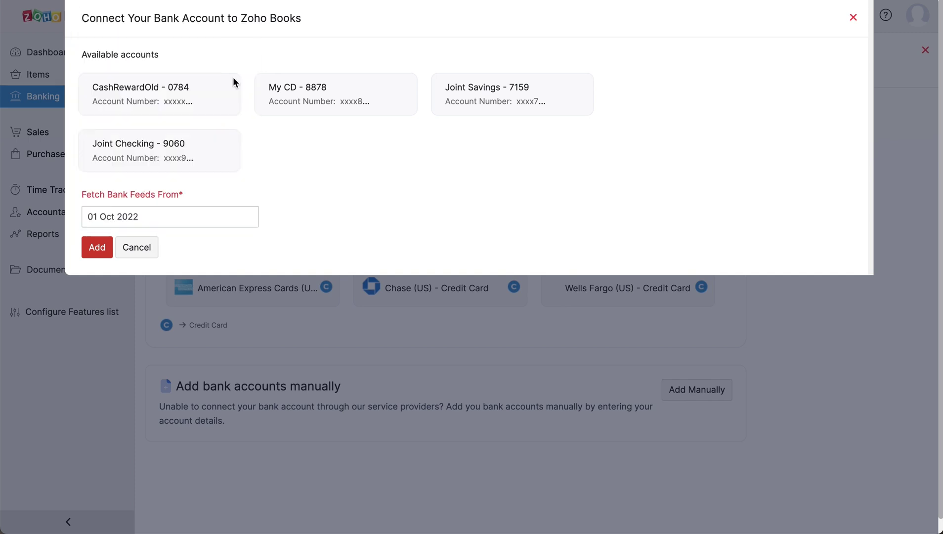
click(94, 246)
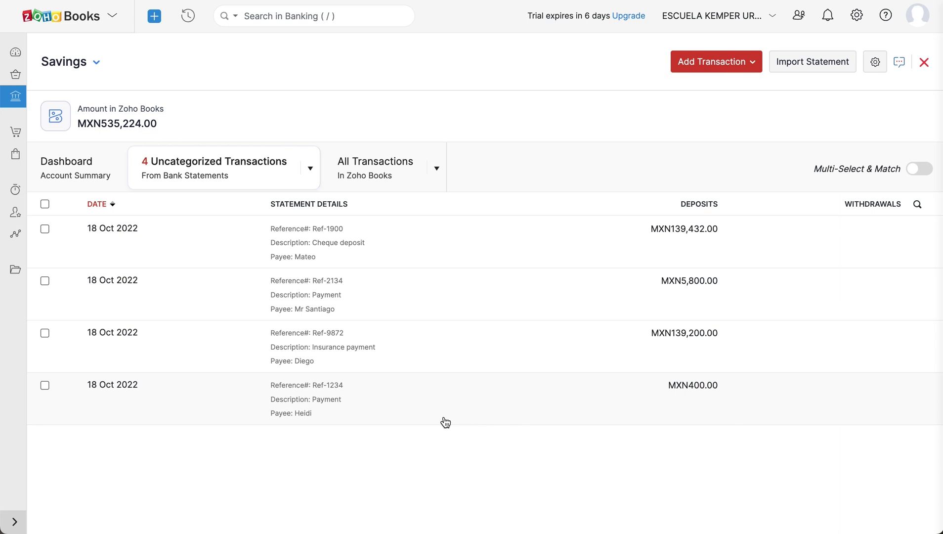
- Match the MXN5,800 deposit to its best-match customer payment and review it under All Transactions
click(404, 315)
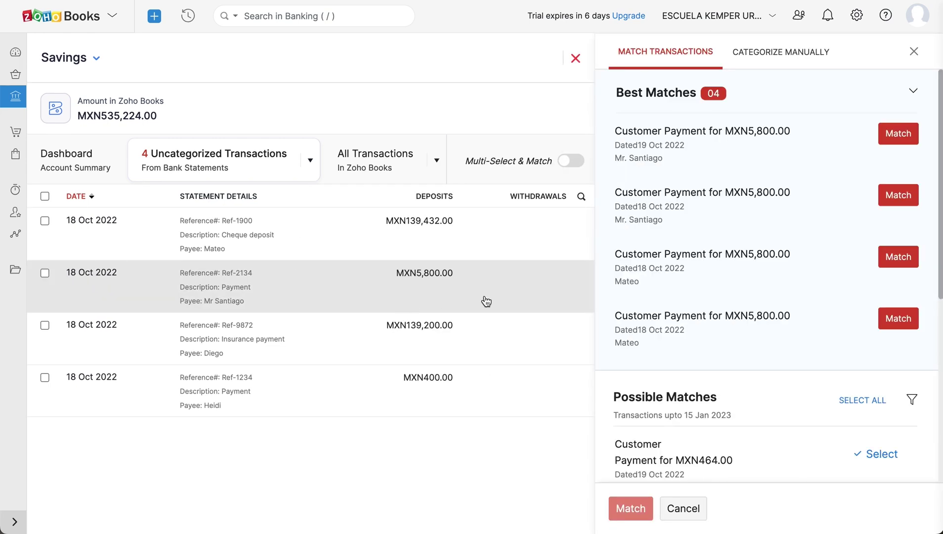
click(884, 138)
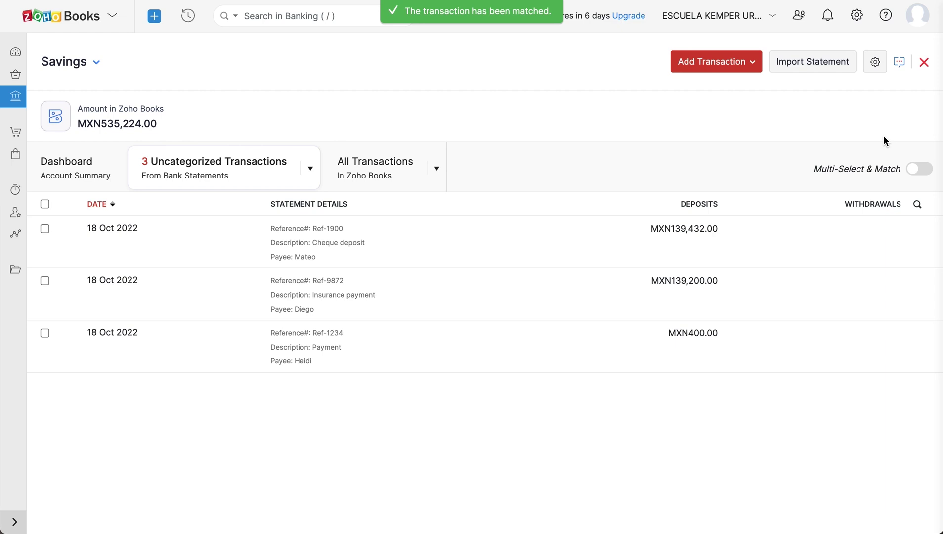
click(406, 170)
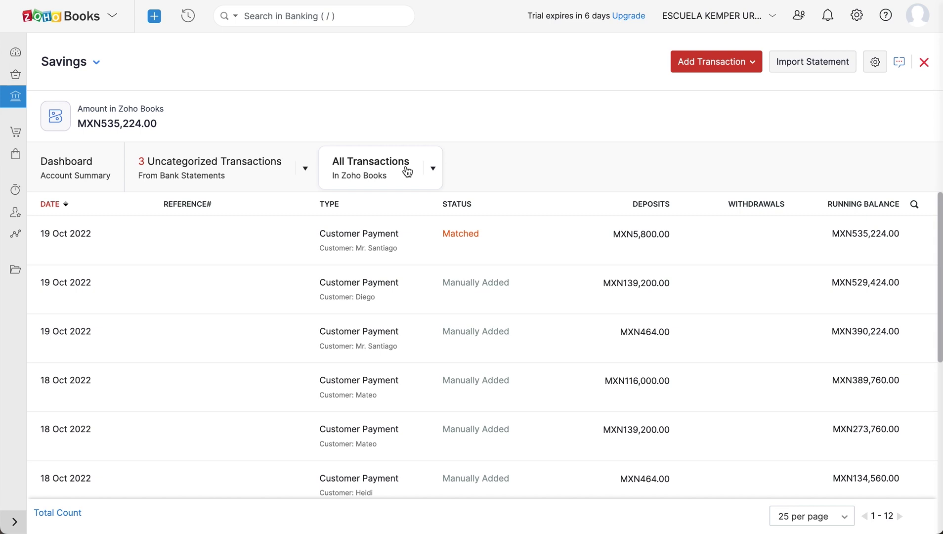
click(478, 248)
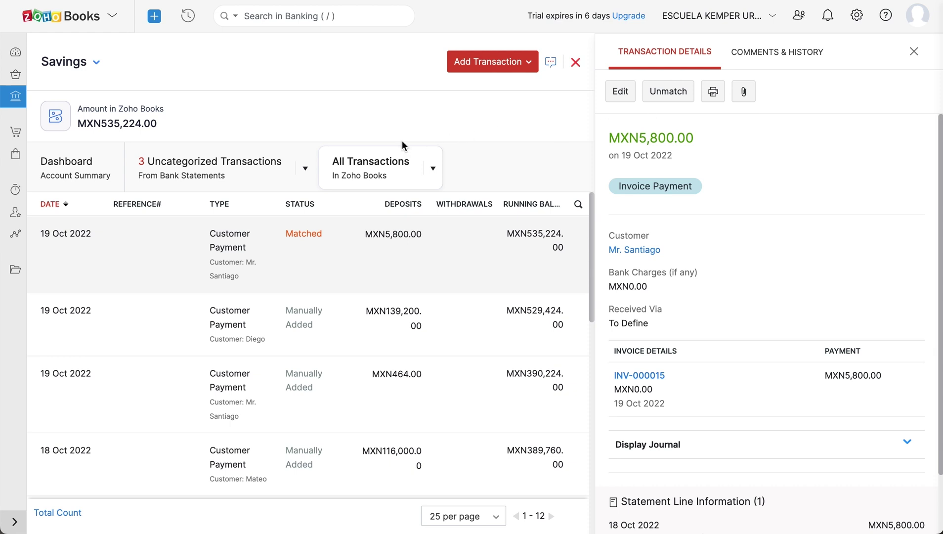
click(248, 165)
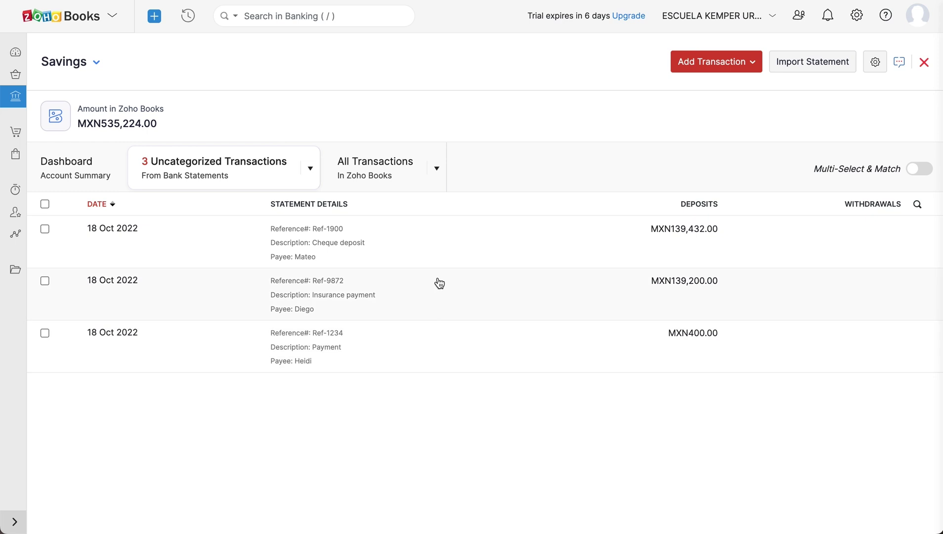
- Match the MXN139,432 cheque deposit to the MXN139,200 and MXN232 payments, then view All Transactions
click(435, 256)
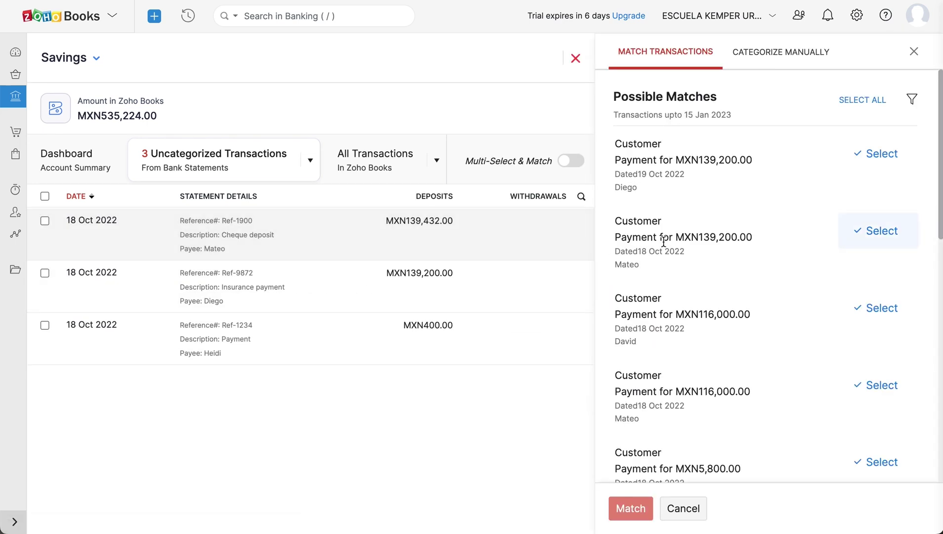
click(882, 230)
scroll(885, 238, down, 10)
click(888, 296)
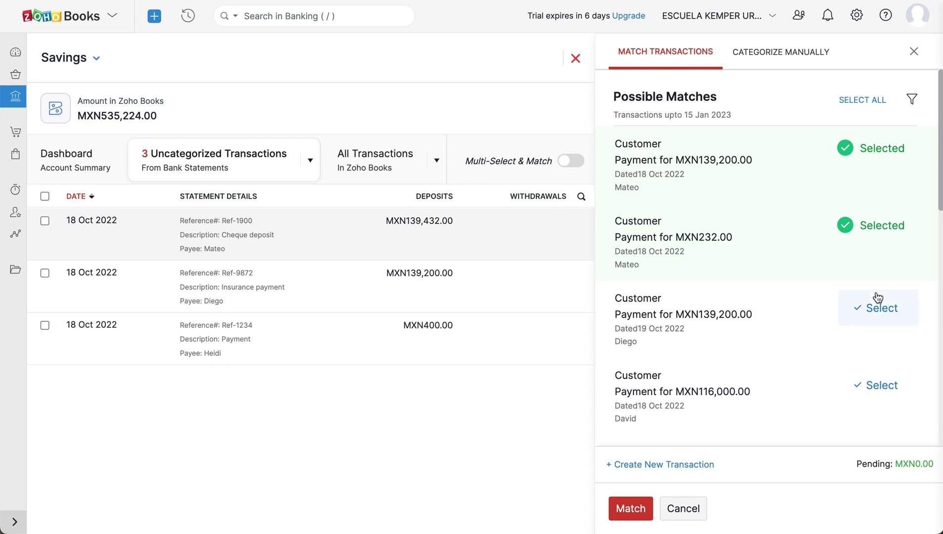
click(912, 104)
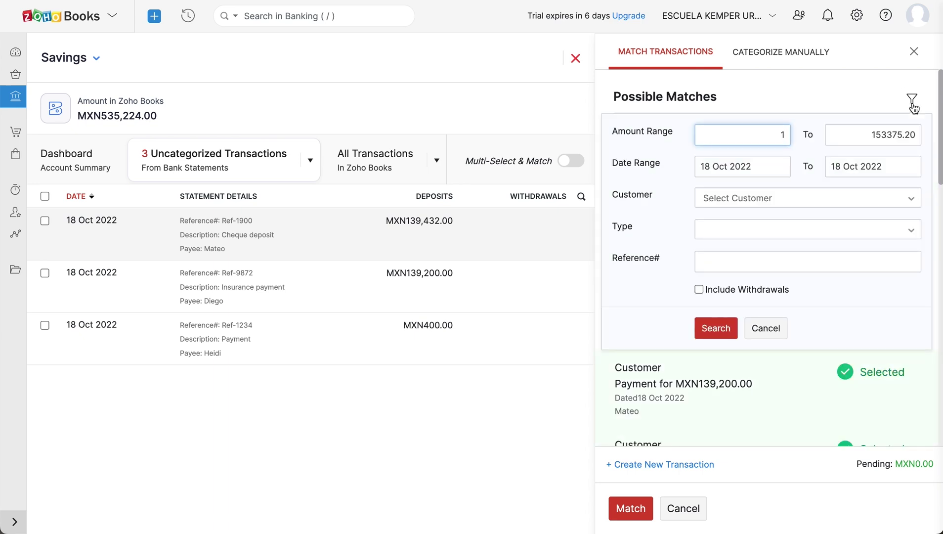
click(912, 104)
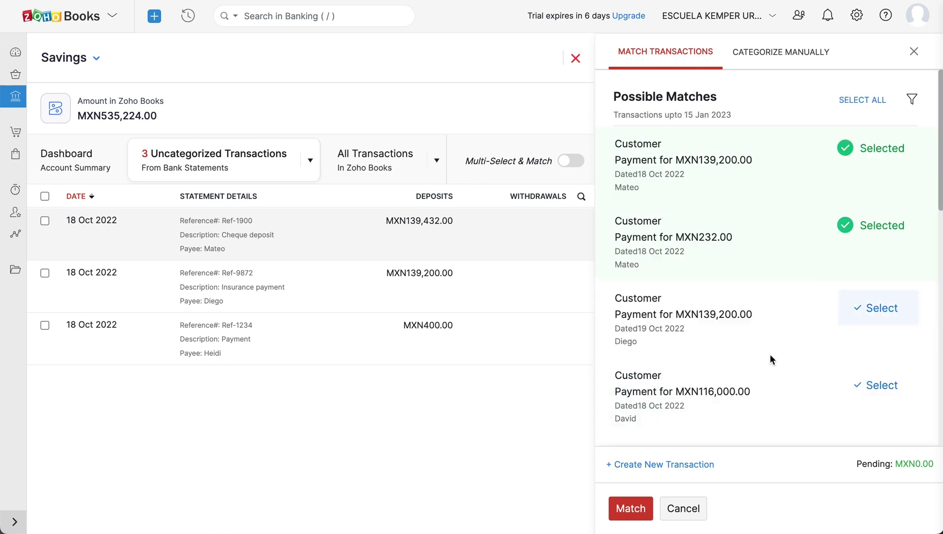
click(630, 508)
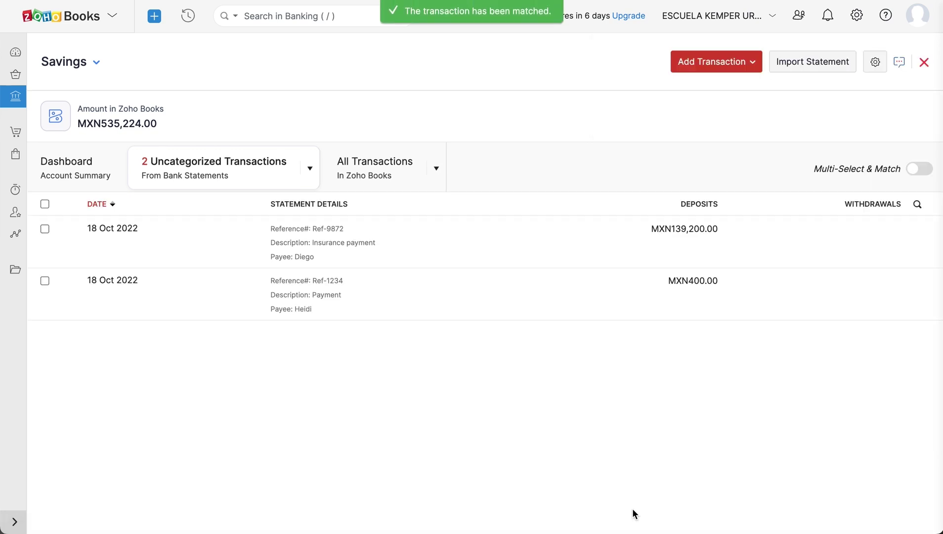
click(393, 183)
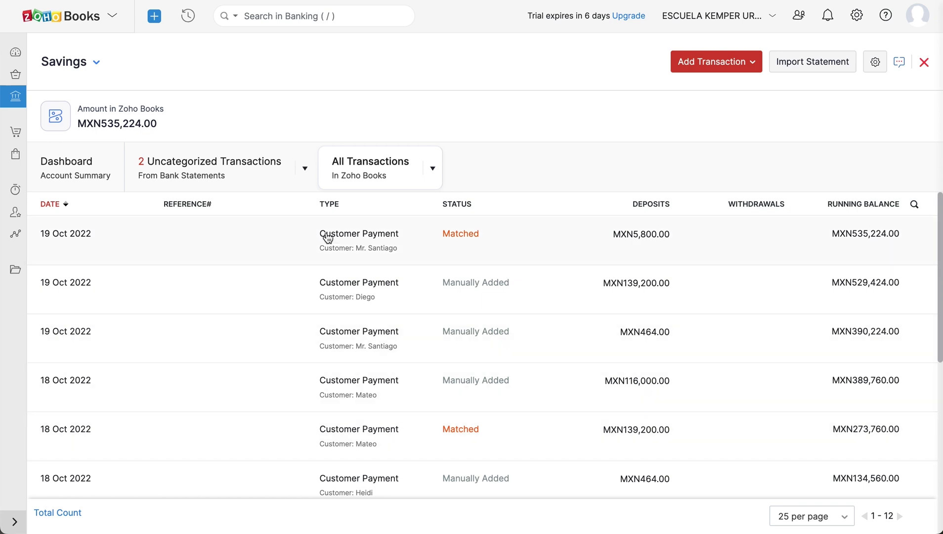
- Return to Uncategorized Transactions and open Manage Transaction Rules from the gear menu
click(261, 182)
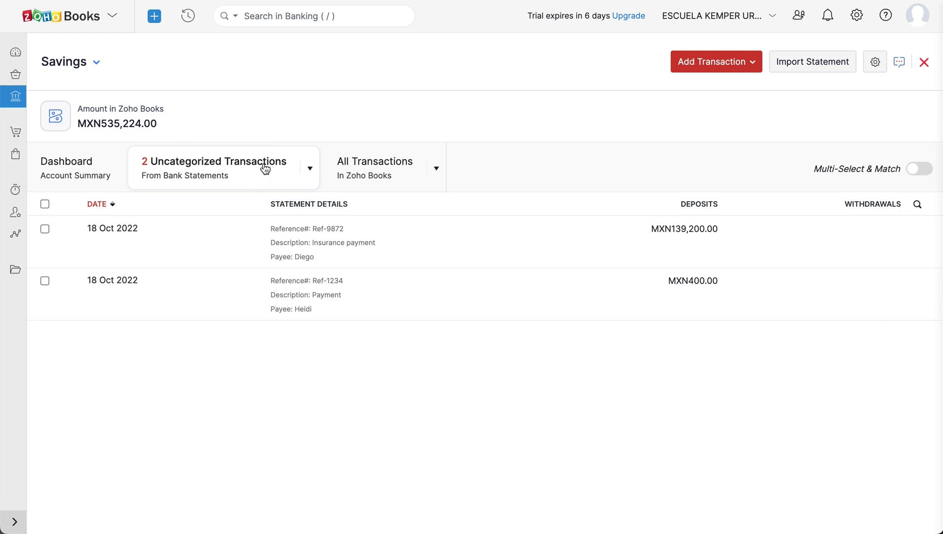
click(867, 63)
click(860, 124)
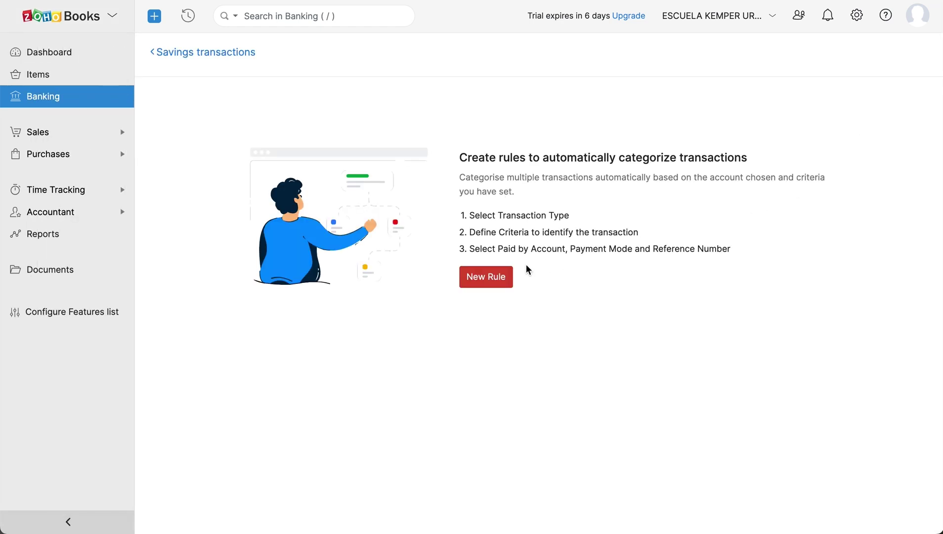
- Save a Monthly Rent rule recording the payee's deposits as Interest Income, then filter Savings by Recognized
click(488, 276)
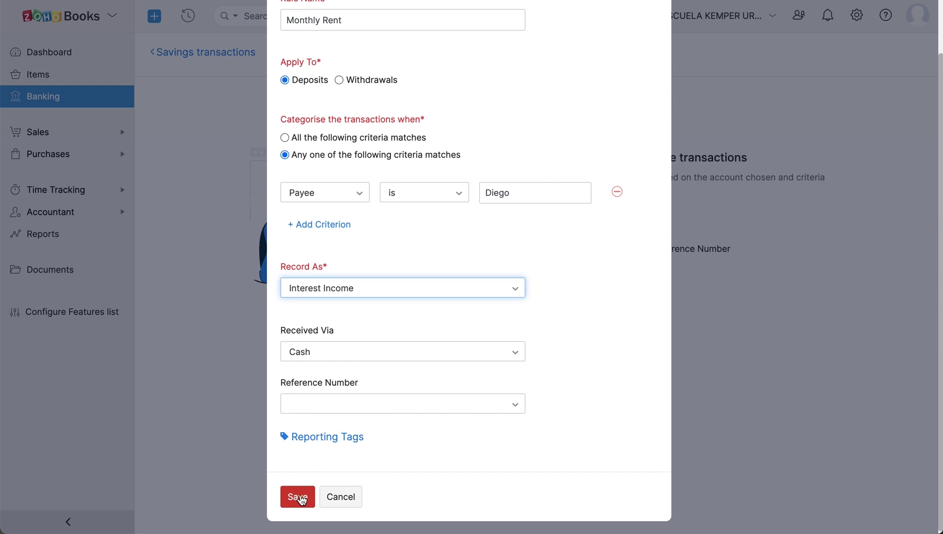
click(301, 498)
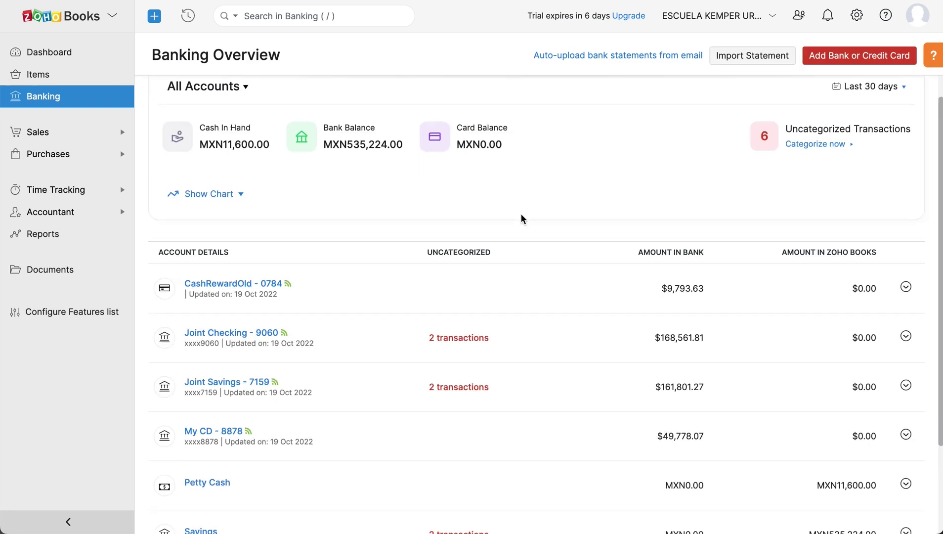
scroll(509, 257, down, 3)
click(464, 419)
click(312, 170)
click(298, 208)
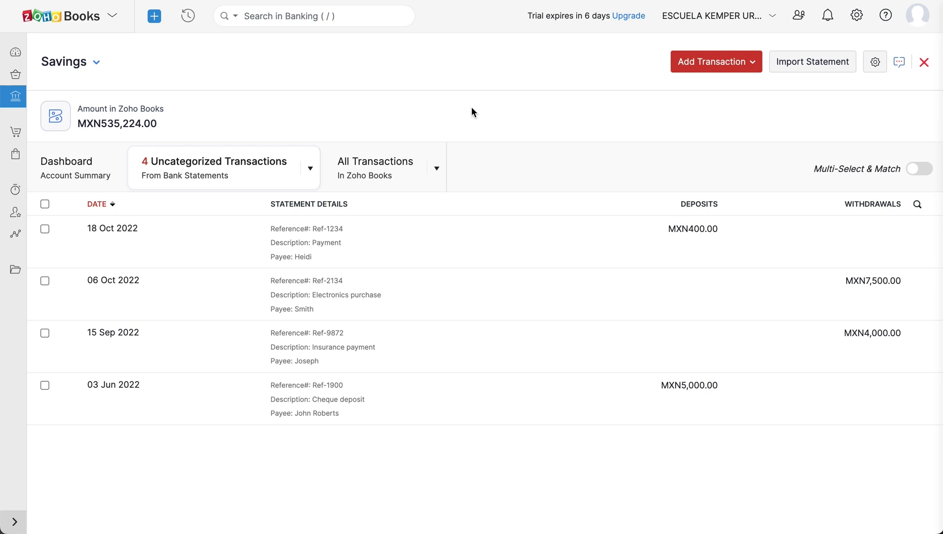
- Categorize the 03 Jun 2022 MXN5,000 cheque deposit as from Advance Tax, then view All Transactions
click(423, 402)
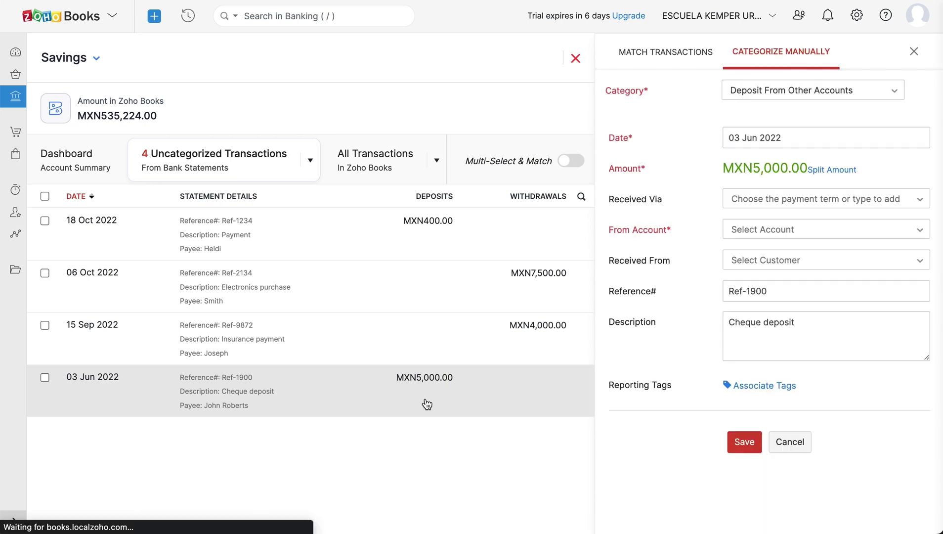
click(879, 236)
click(842, 304)
click(754, 447)
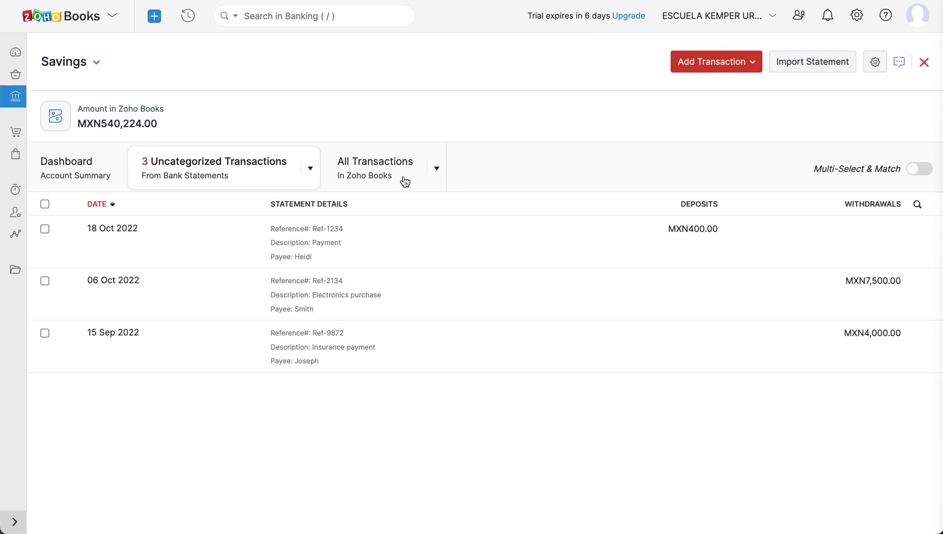
click(403, 181)
scroll(439, 310, down, 8)
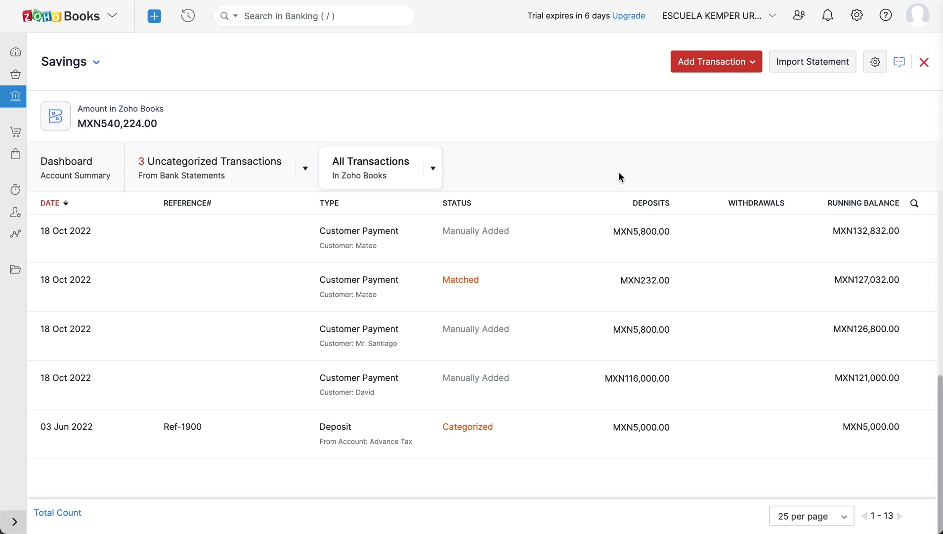
- Add a MXN 500 Interest Income transaction to Savings and close its details panel
click(740, 61)
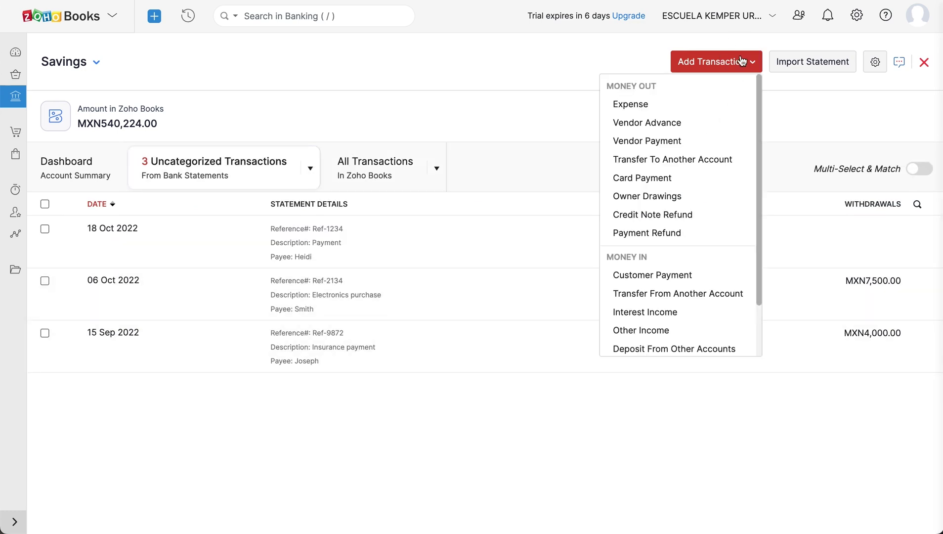
click(684, 309)
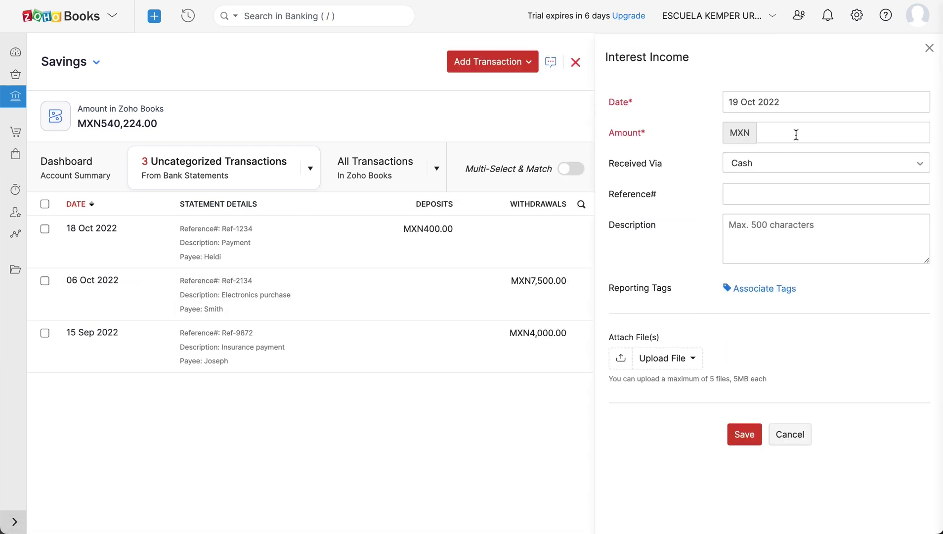
click(793, 133)
text(500)
click(749, 429)
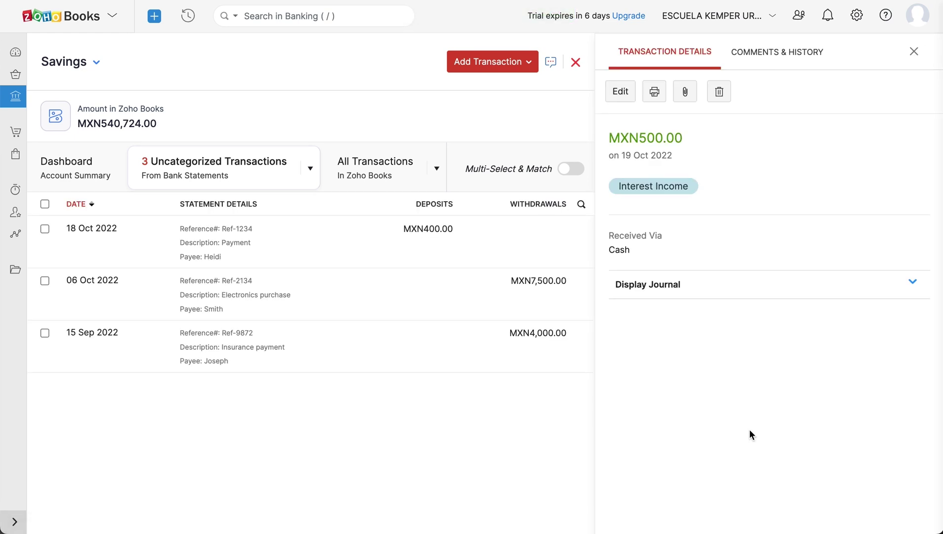
click(481, 112)
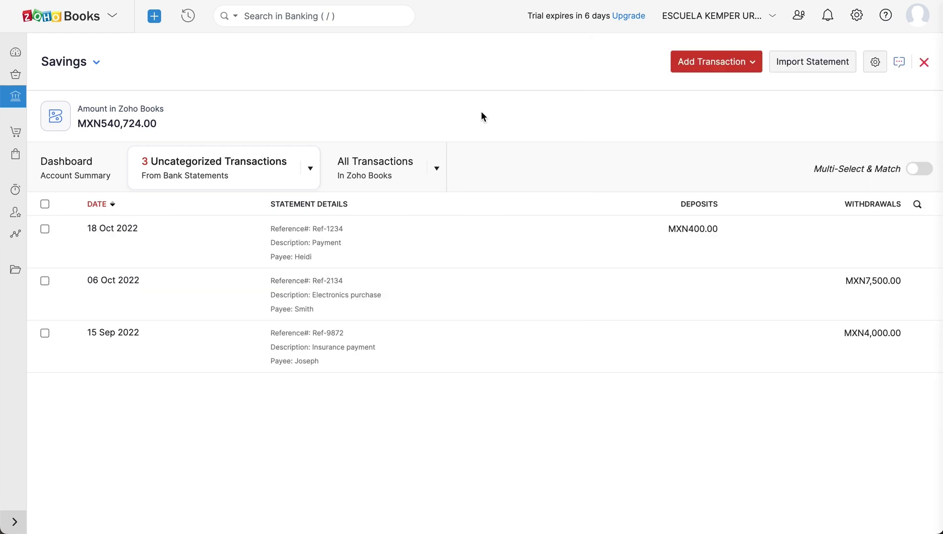
click(45, 281)
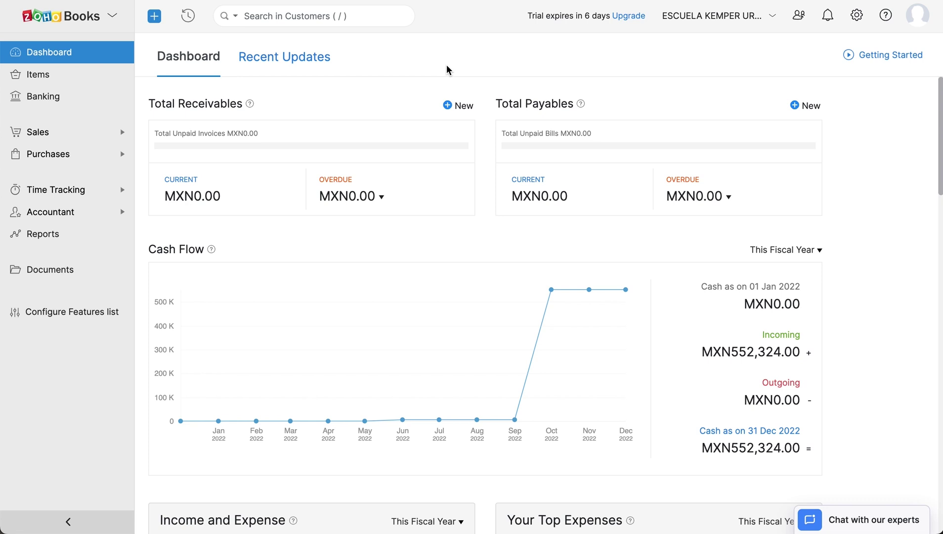
click(69, 97)
scroll(583, 184, down, 3)
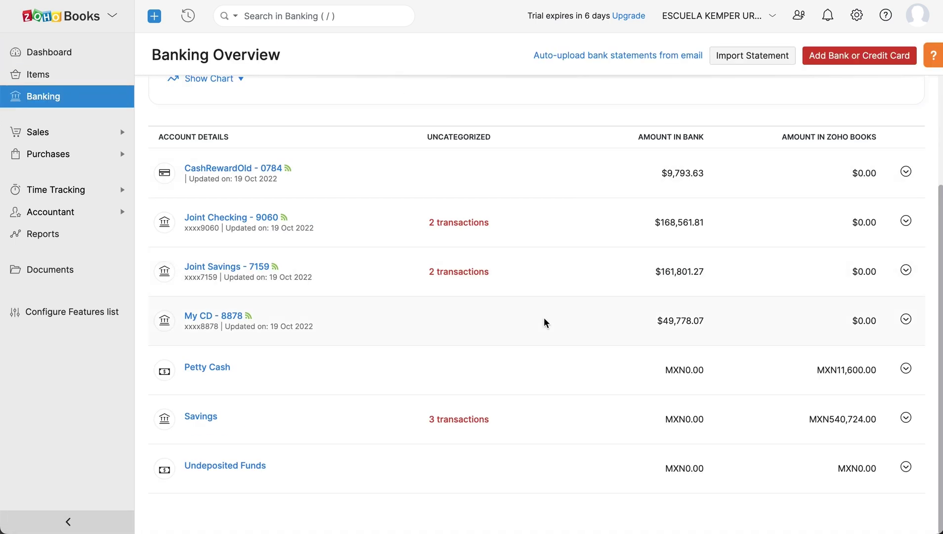
click(467, 418)
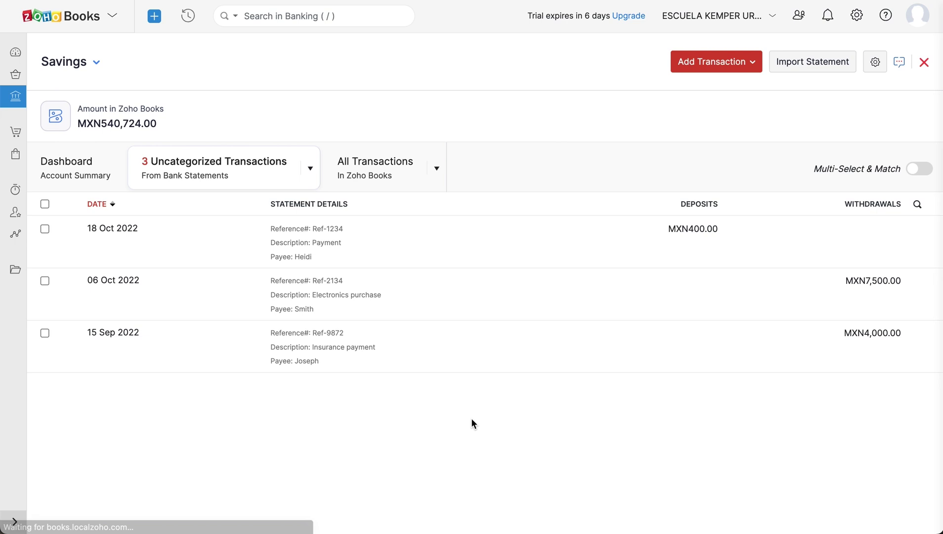
- Reconcile Savings for October 2022 with closing balance 289432
click(875, 63)
click(856, 141)
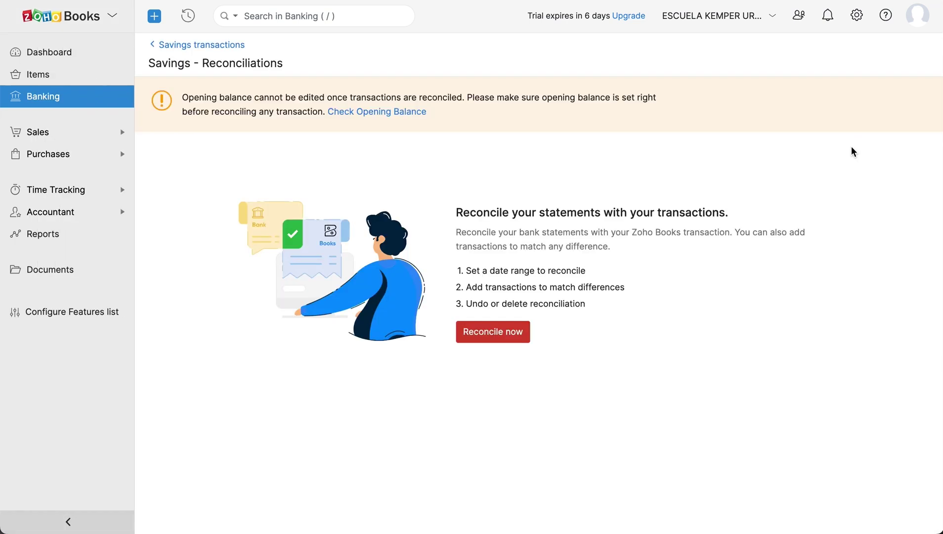
click(507, 336)
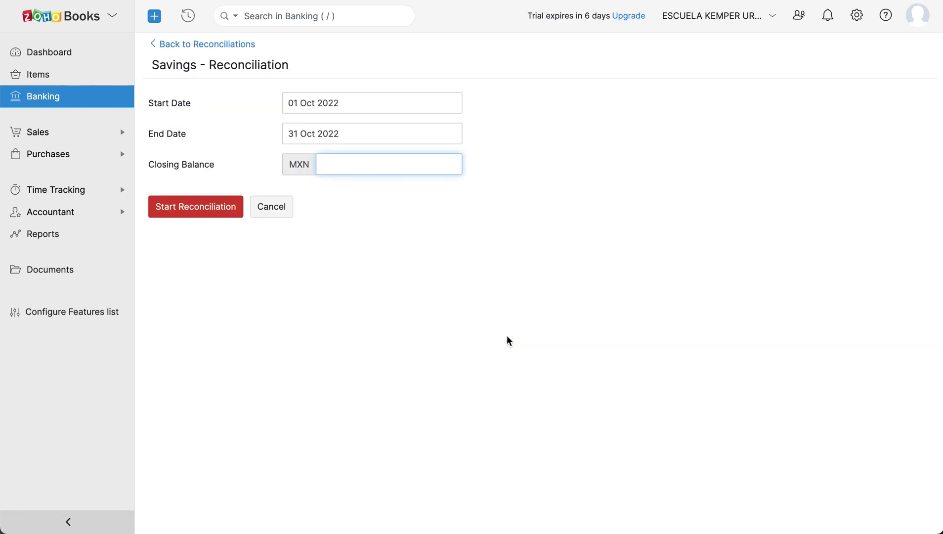
text(289432)
click(210, 213)
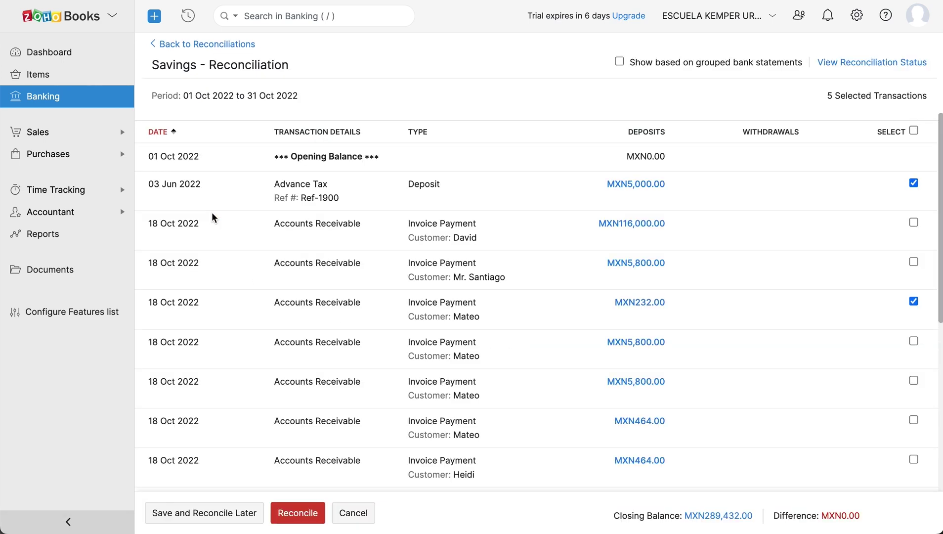
scroll(212, 212, down, 15)
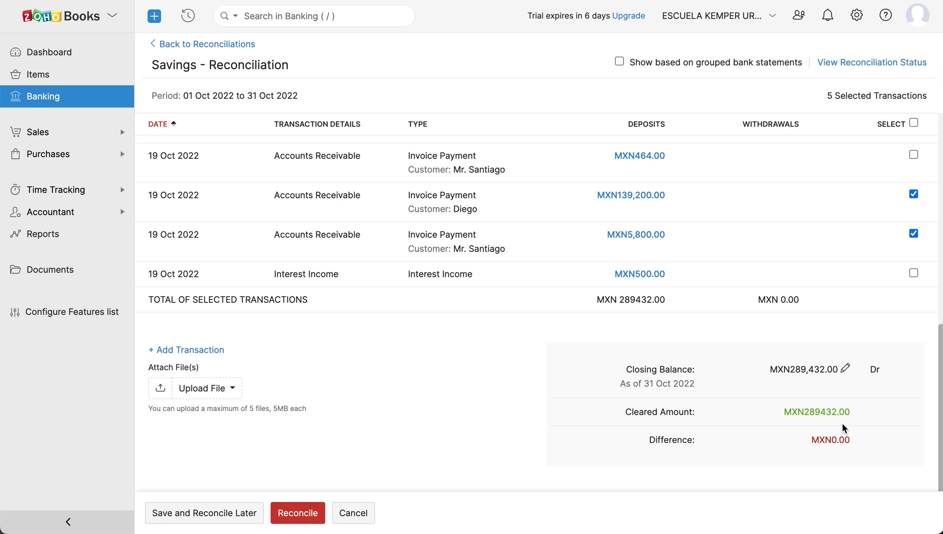
click(318, 514)
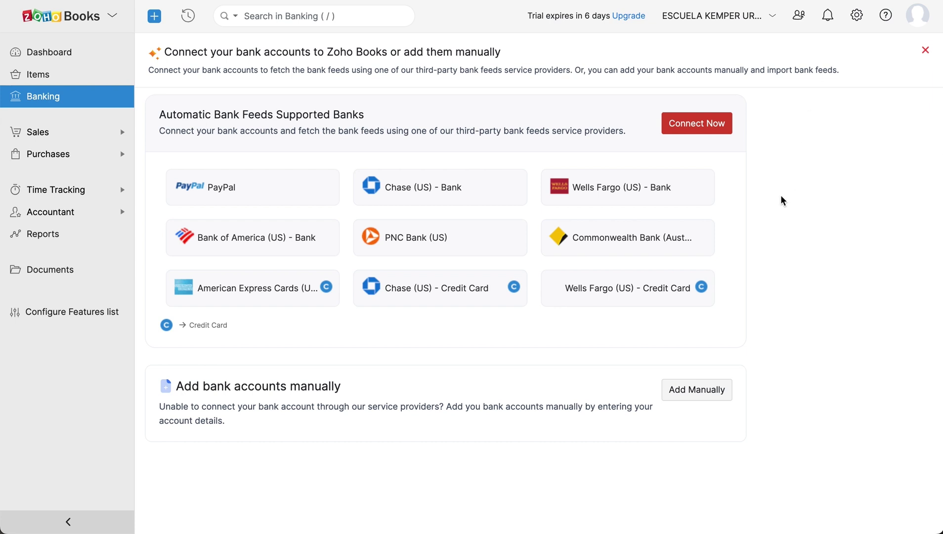
- Manually add 'Salary Account' at ABC Capital, entering its account code and number, and save
click(690, 389)
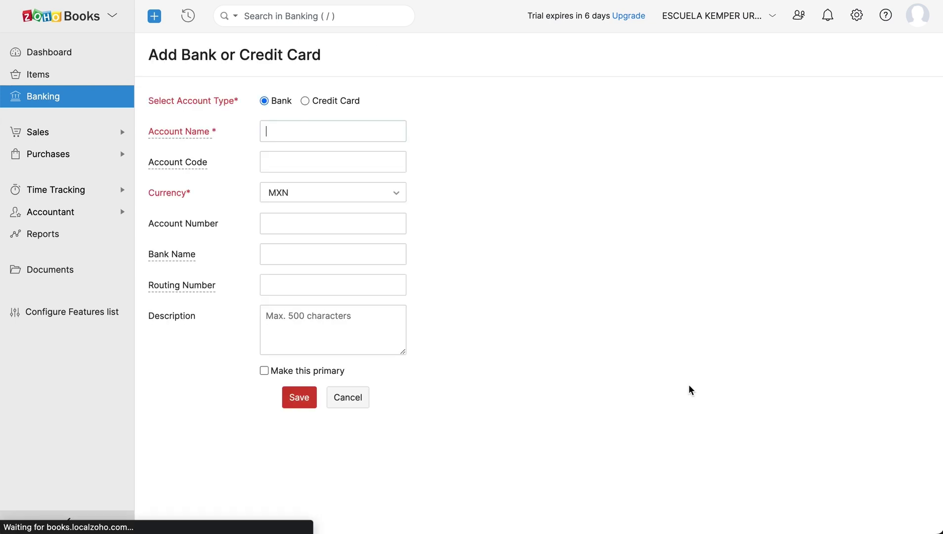
text(Salary Account)
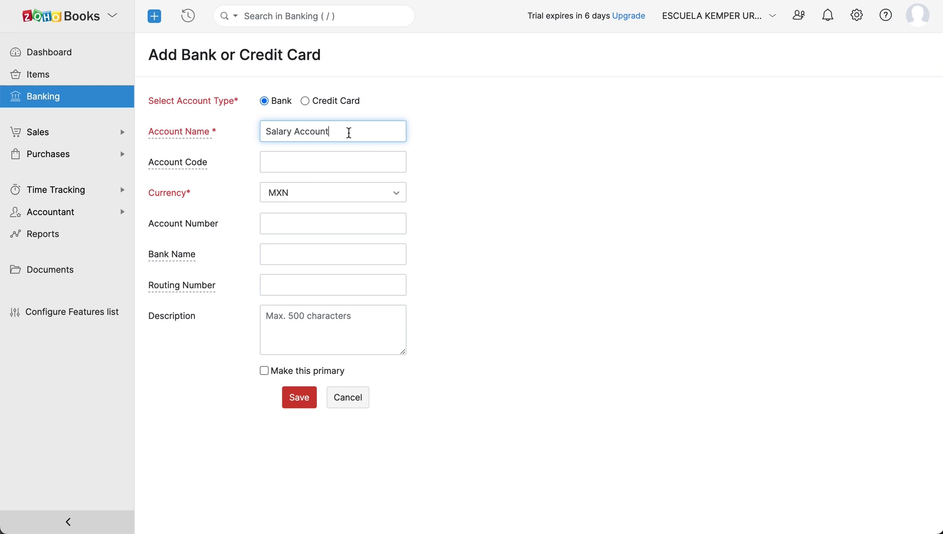
click(342, 162)
text(12345678)
click(323, 221)
text(12345678)
click(307, 250)
text(ABC Capital)
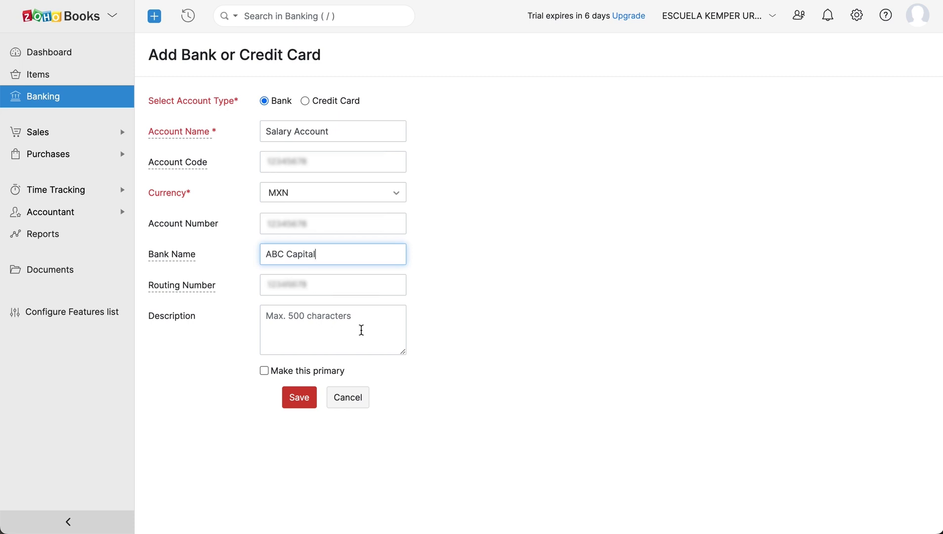
click(300, 396)
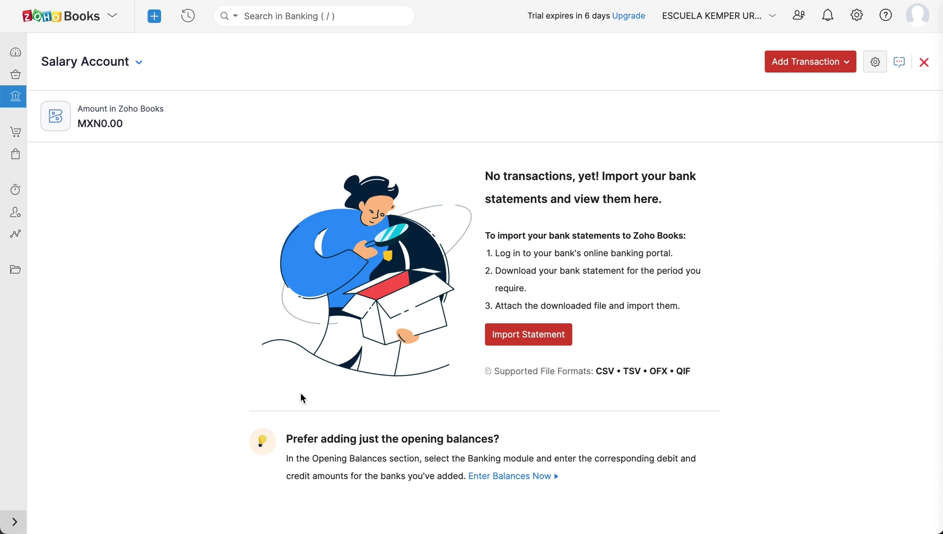
- Open the Salary Account's statement import and view the downloadable sample statement files
click(495, 340)
click(257, 165)
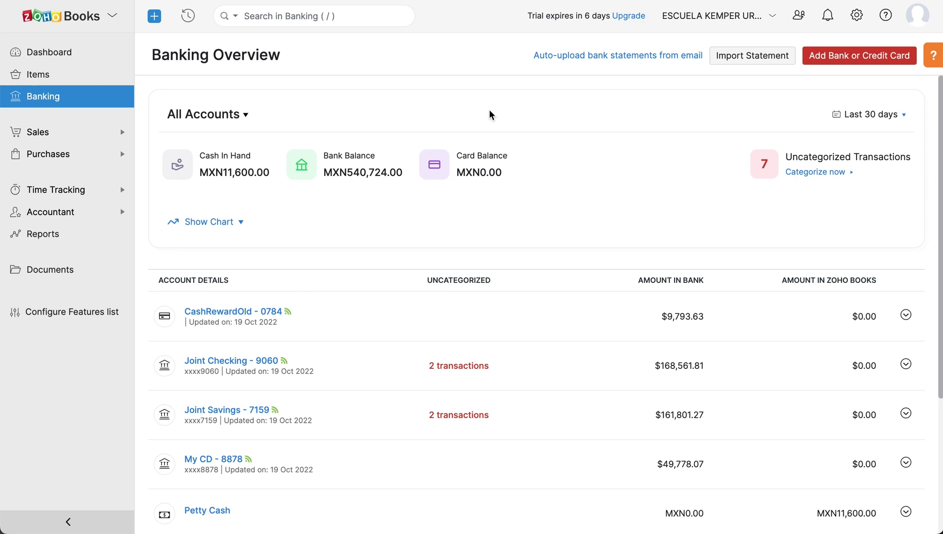
- Review the auto-upload statements page and Savings' Automatic Import, dismissing the account-number prompt
click(575, 64)
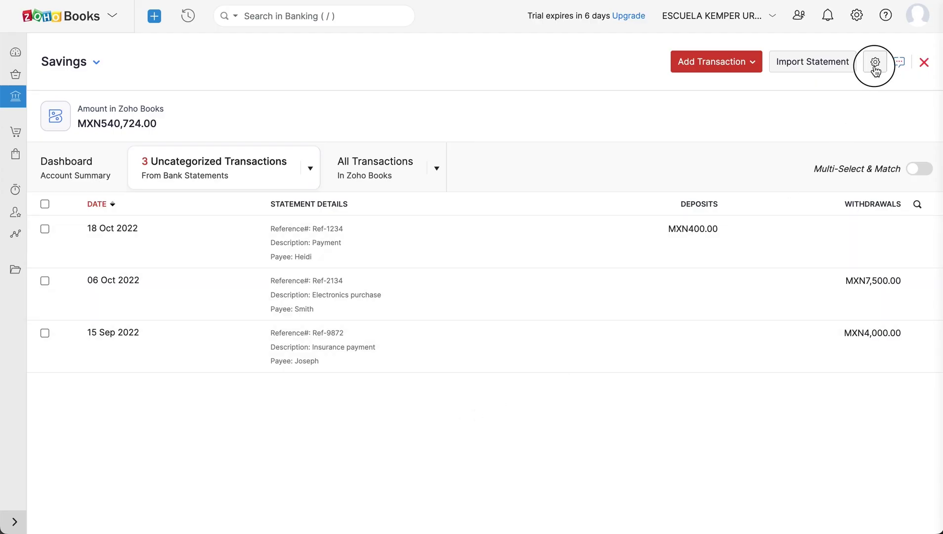
click(874, 63)
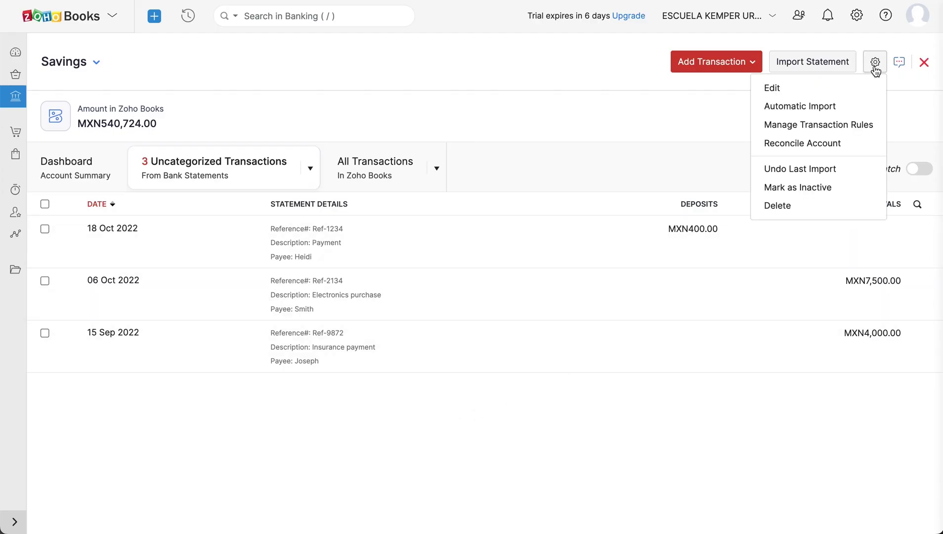
click(862, 107)
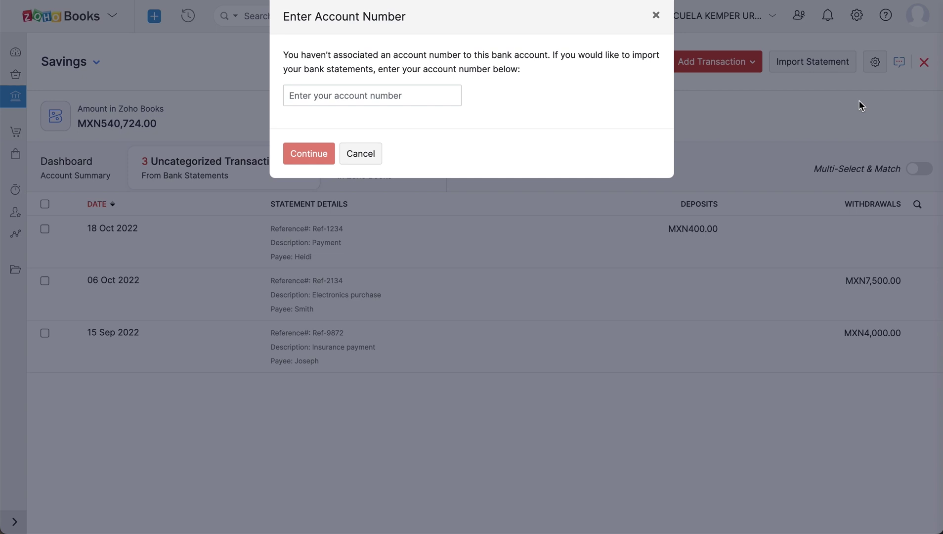
click(655, 16)
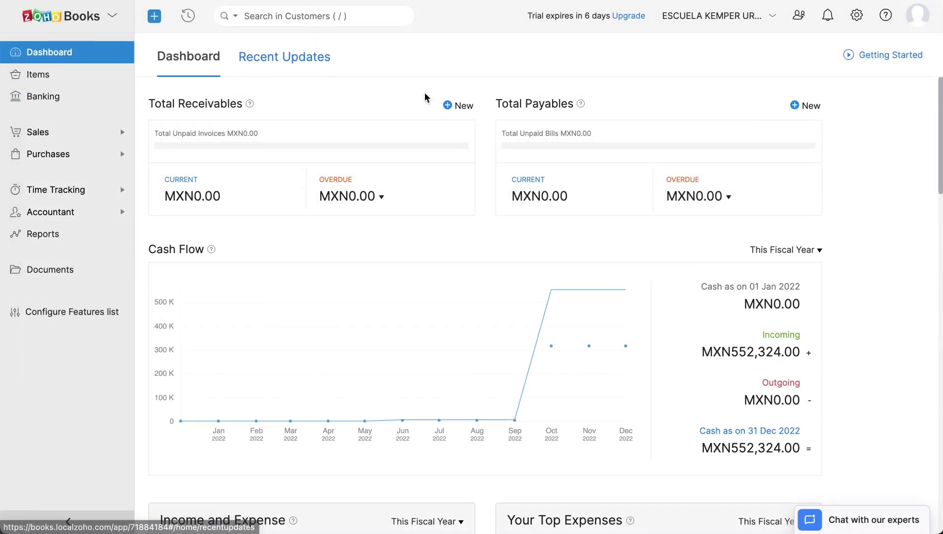
- Go from Banking to the Savings account's uncategorized transactions and show its gear menu
click(81, 105)
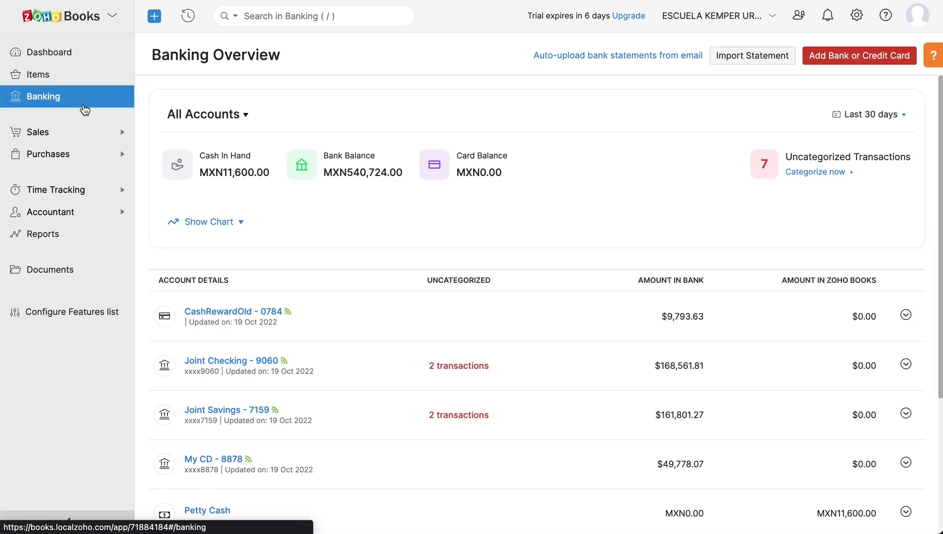
scroll(463, 358, down, 5)
click(463, 423)
click(876, 63)
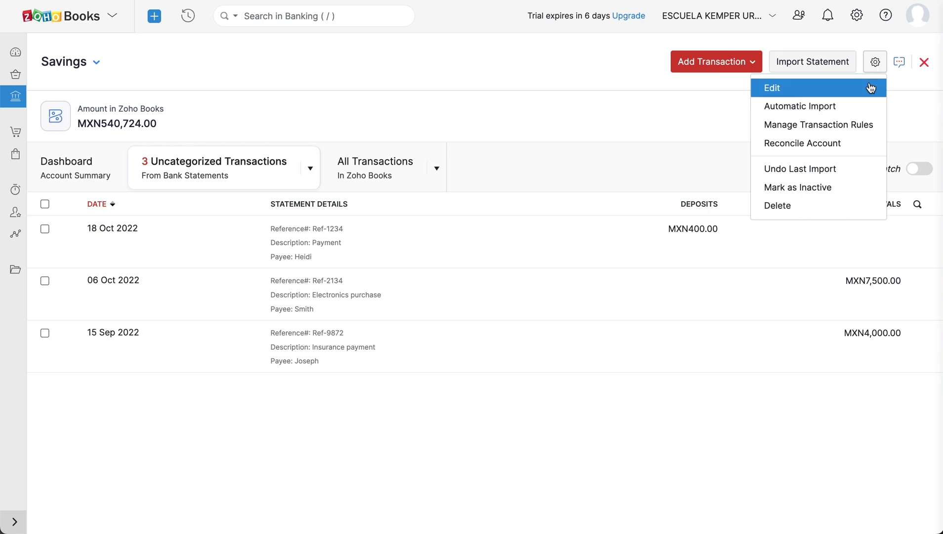